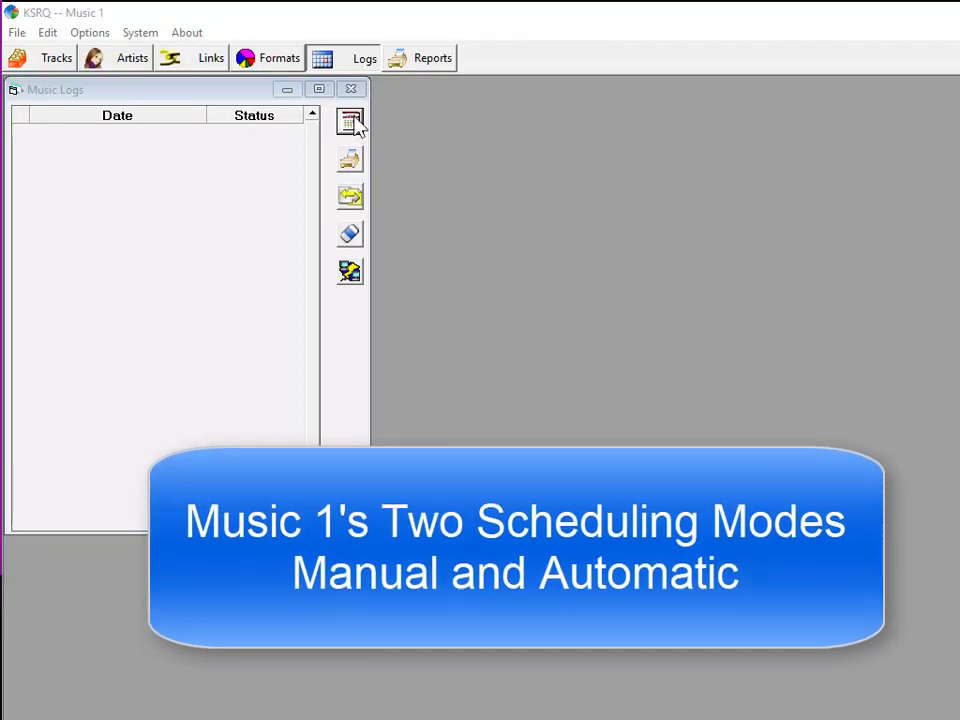
Make a schedule for Saturday, September 16, 2017 with the Friday format, proceeding without the previous day's schedule
{"action": "left_click", "coordinate": [350, 122]}
{"action": "left_click", "coordinate": [304, 229]}
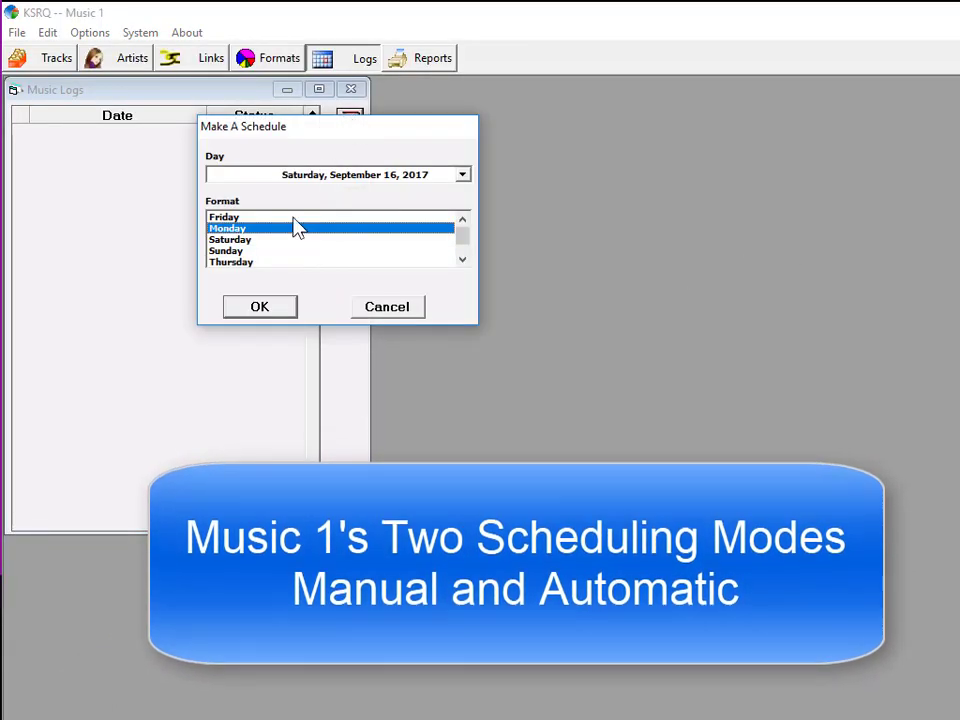
{"action": "left_click", "coordinate": [294, 217]}
{"action": "left_click", "coordinate": [279, 312]}
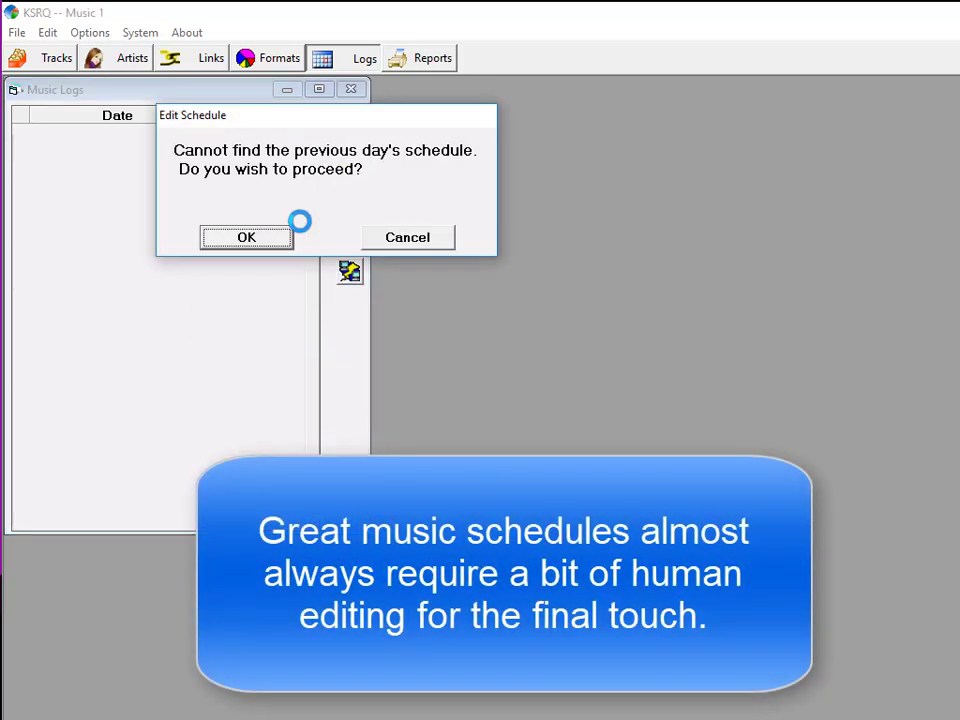
{"action": "left_click", "coordinate": [254, 236]}
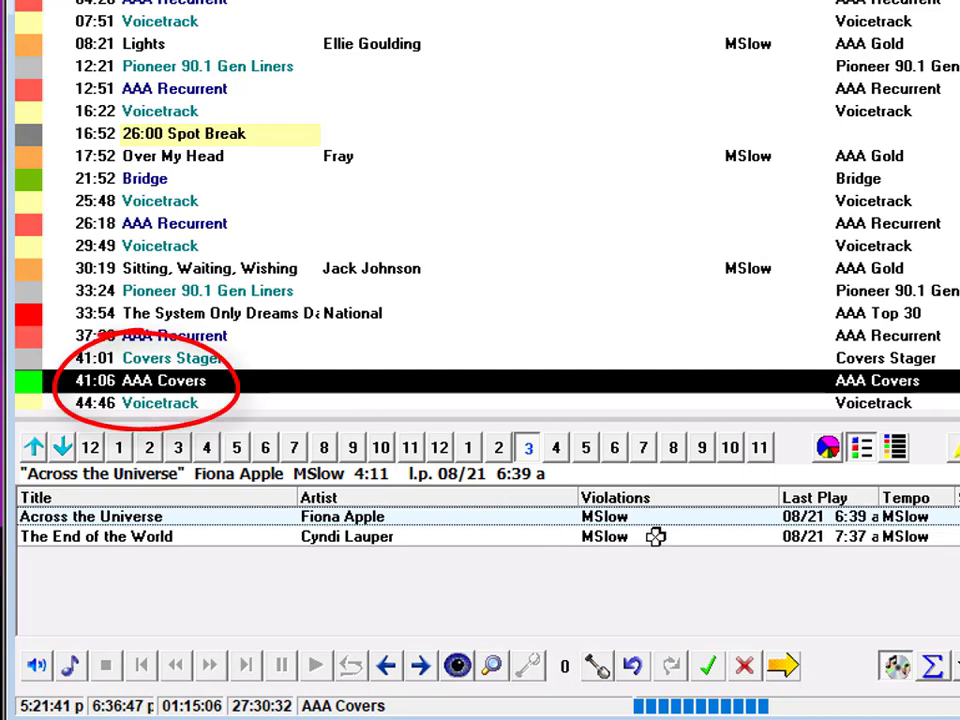
Review the two candidate songs for the AAA Covers slot and examine the clock rules' hourly tempo limit for MSlow
{"action": "left_click", "coordinate": [655, 537]}
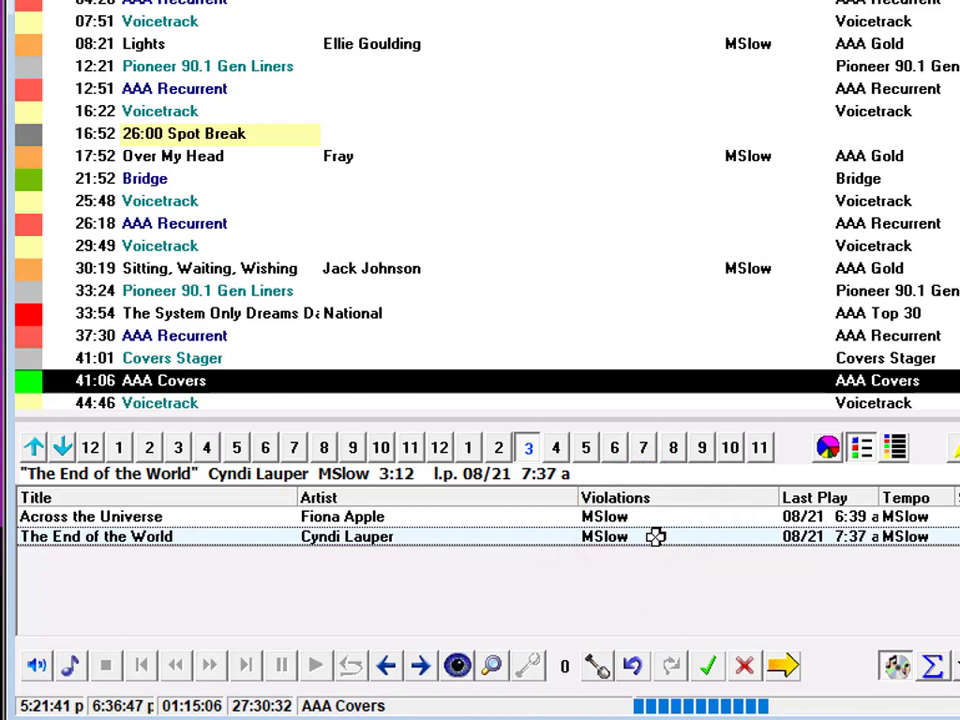
{"action": "key", "text": "Up"}
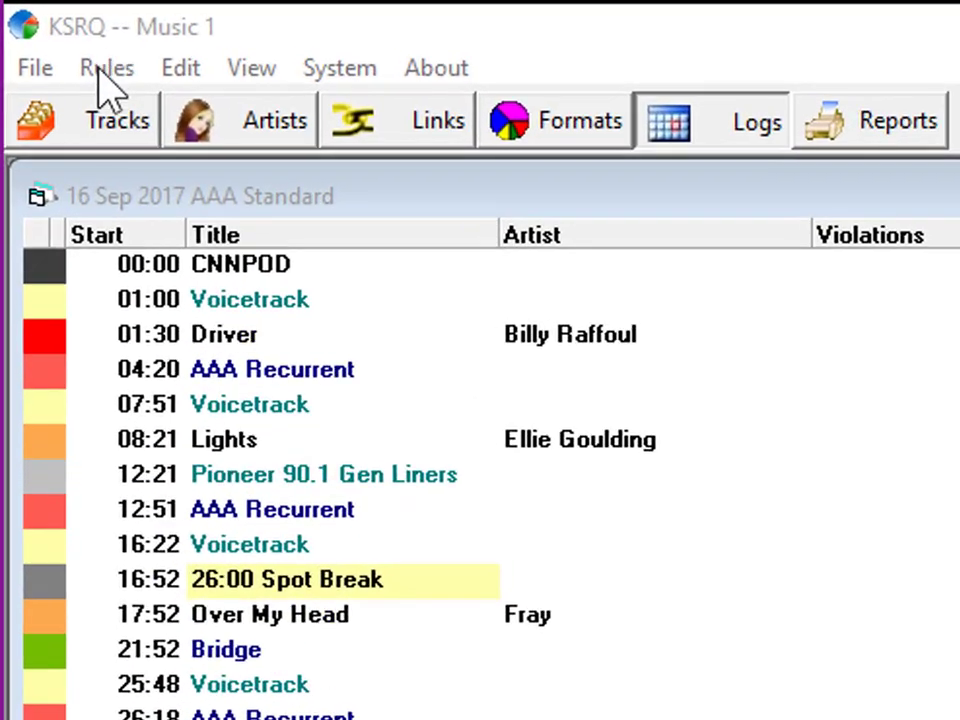
{"action": "left_click", "coordinate": [51, 33]}
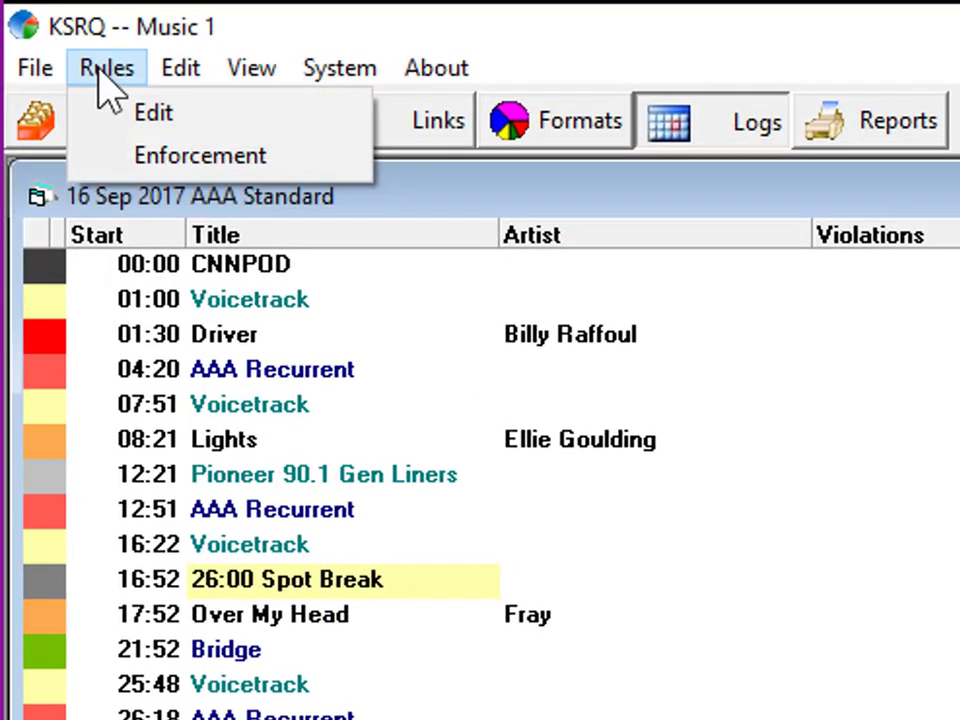
{"action": "left_click", "coordinate": [154, 116]}
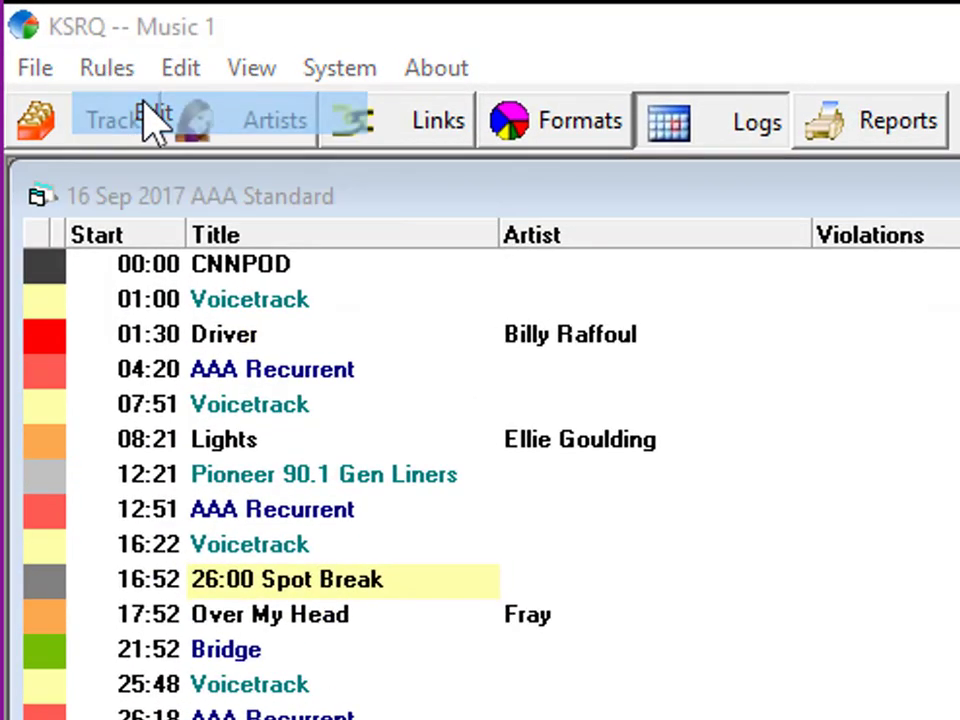
{"action": "left_click", "coordinate": [138, 250]}
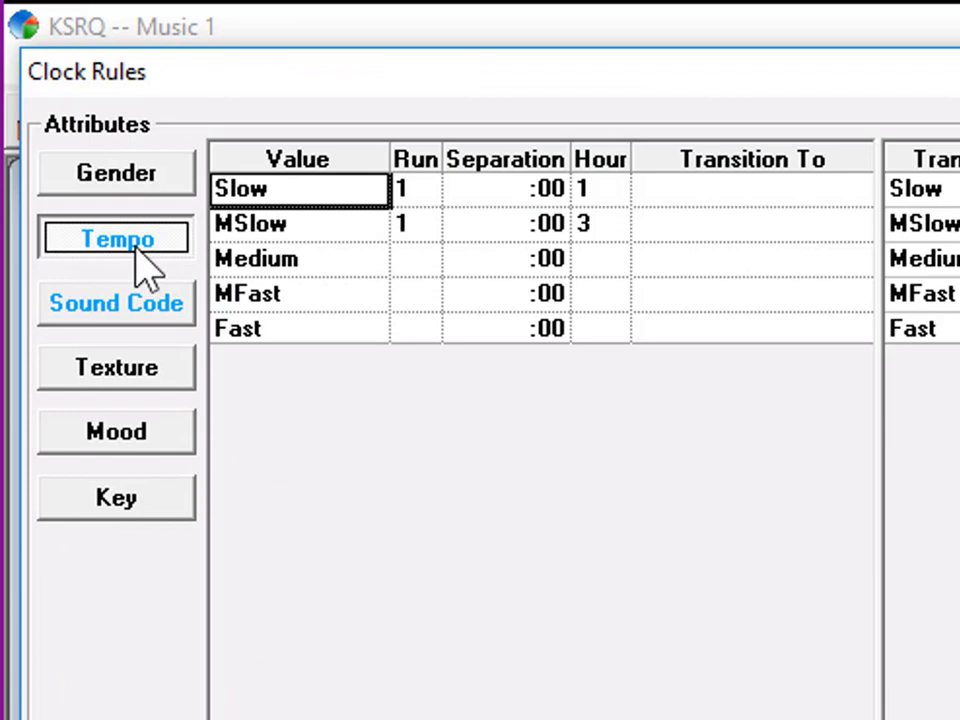
{"action": "left_click", "coordinate": [596, 223]}
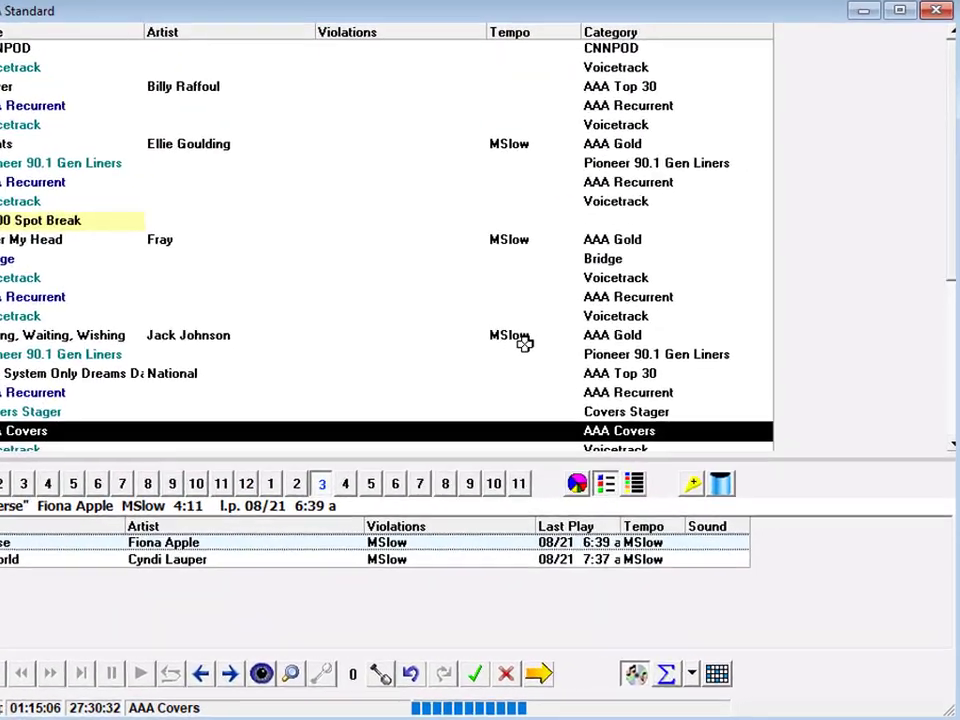
Inspect the hour's three MSlow songs, "Sitting, Waiting, Wishing", "Over My Head" and "Lights", and return to the AAA Covers slot's candidates
{"action": "left_click", "coordinate": [498, 310]}
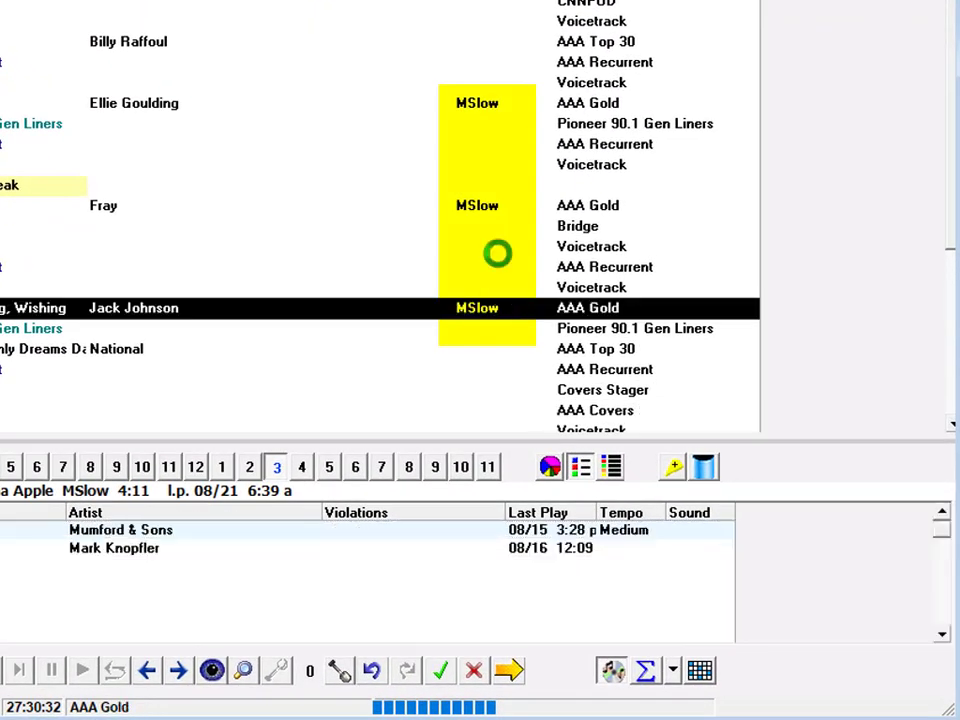
{"action": "left_click", "coordinate": [497, 208]}
{"action": "left_click", "coordinate": [493, 101]}
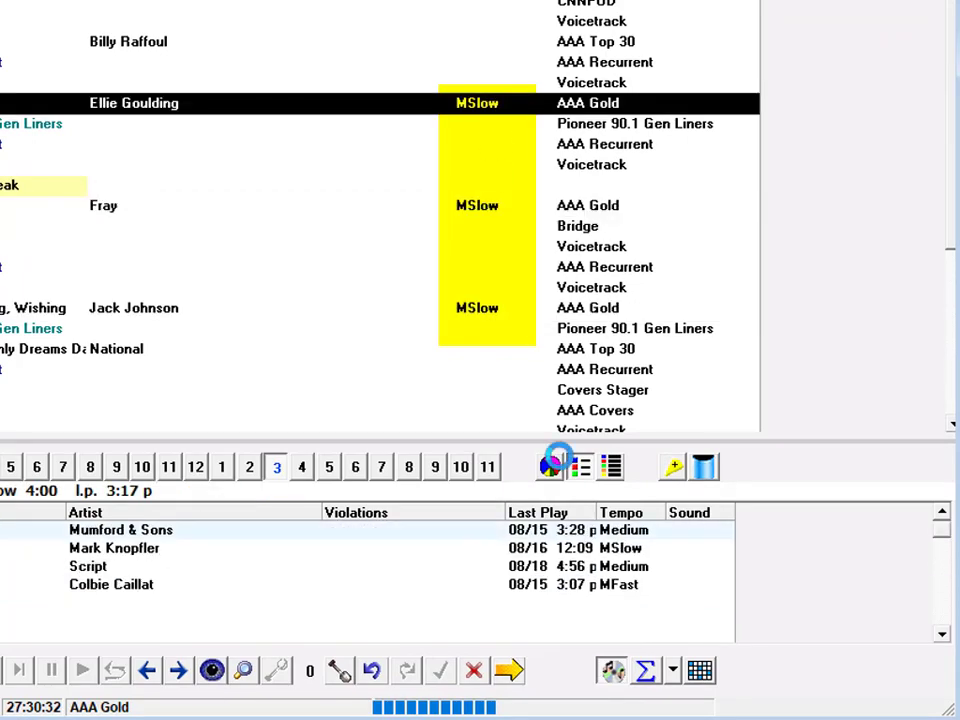
{"action": "left_click", "coordinate": [116, 416]}
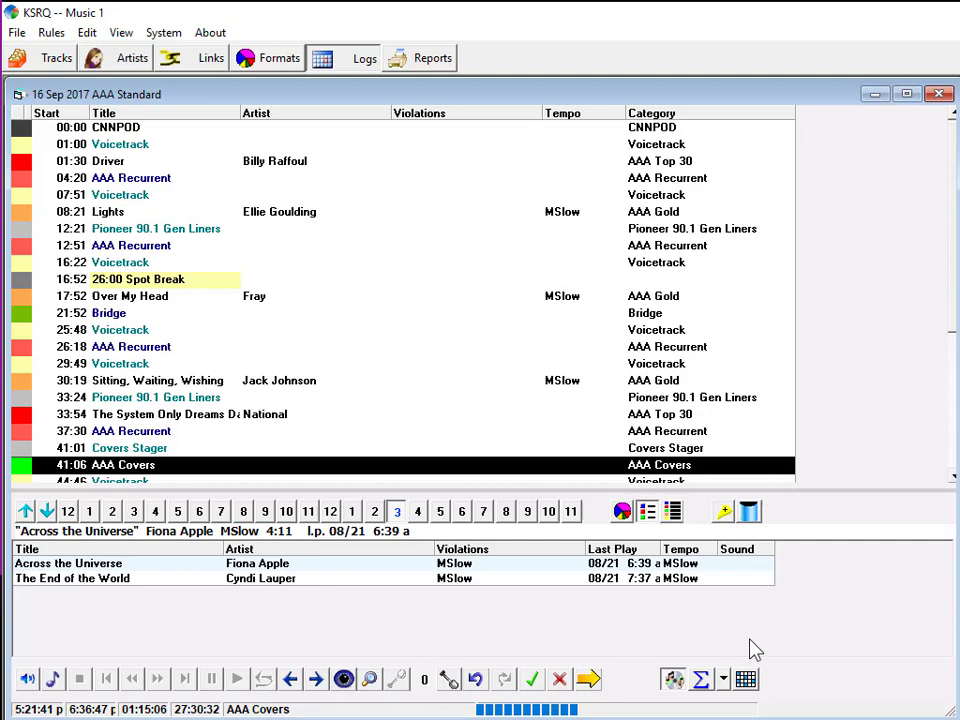
{"action": "key", "text": "Down"}
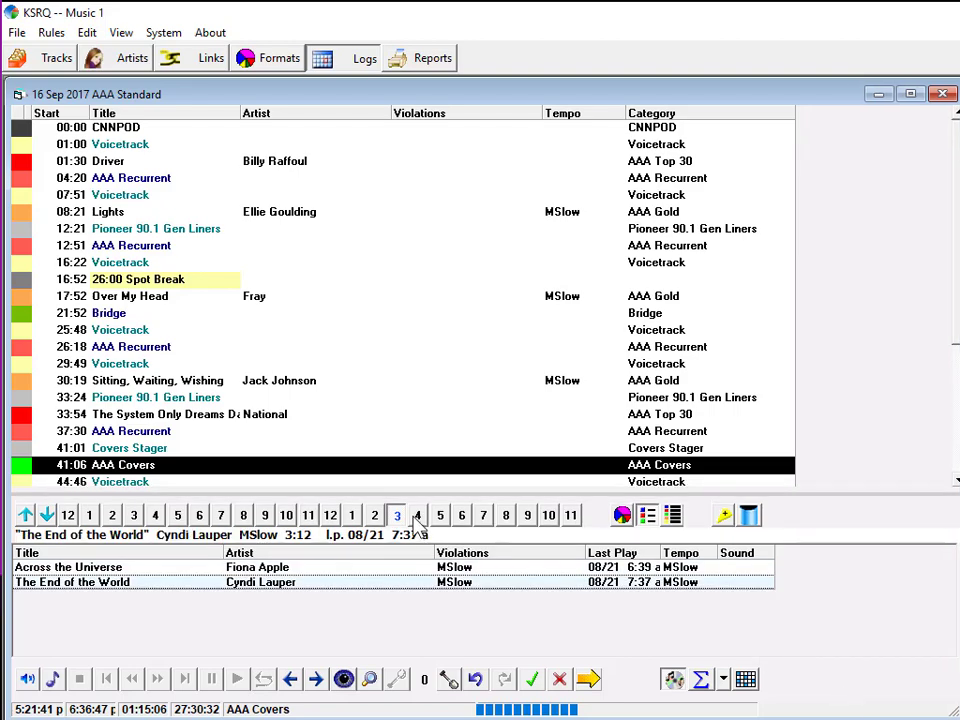
Schedule "Across the Universe" by Fiona Apple in the 4 pm hour's AAA Covers slot
{"action": "left_click", "coordinate": [417, 515]}
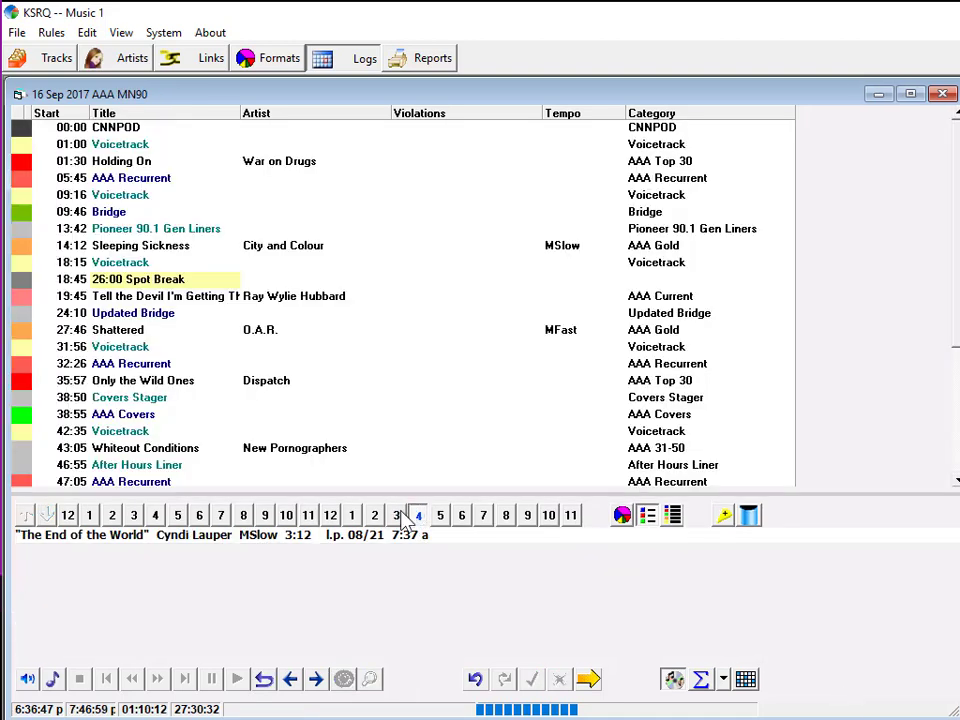
{"action": "left_click", "coordinate": [150, 414]}
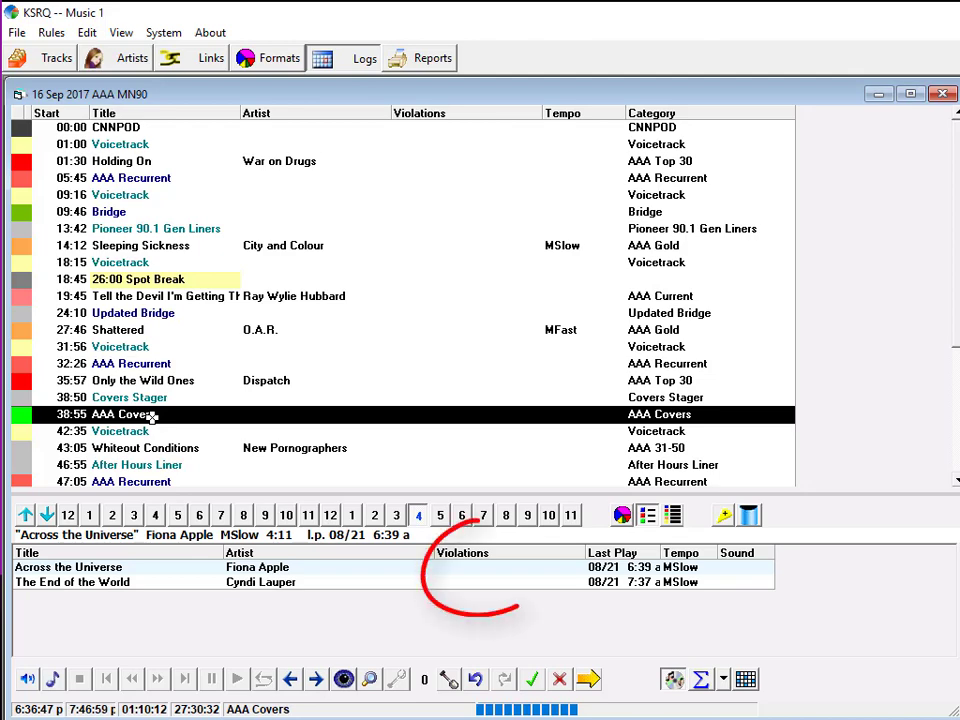
{"action": "double_click", "coordinate": [345, 567]}
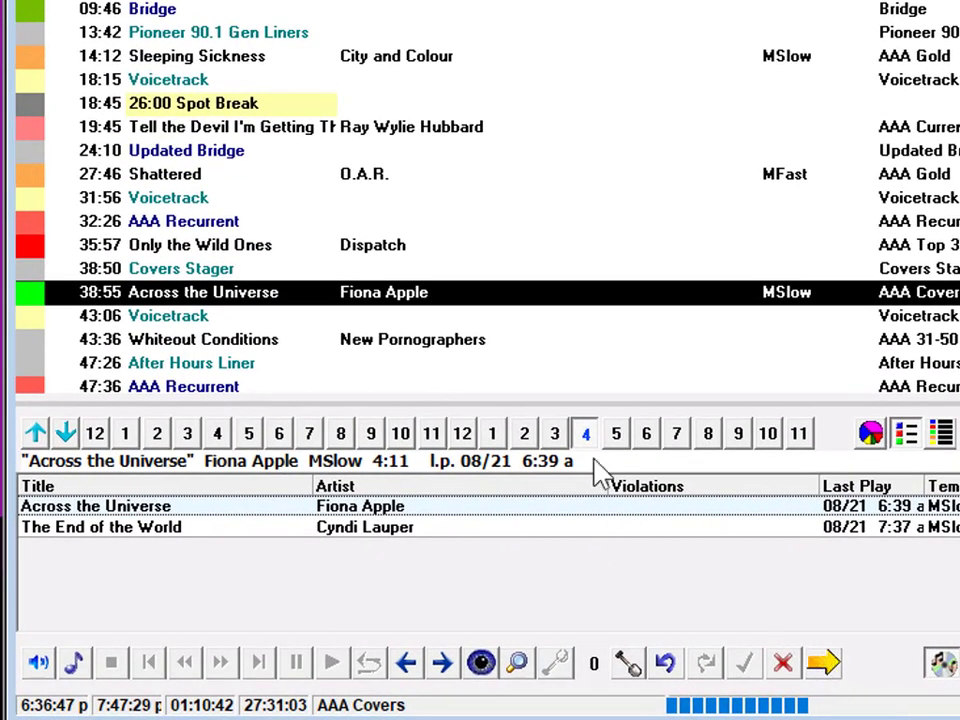
Go back to the 3 pm hour's AAA Covers slot to view its song choices and resume scheduling
{"action": "left_click", "coordinate": [555, 433]}
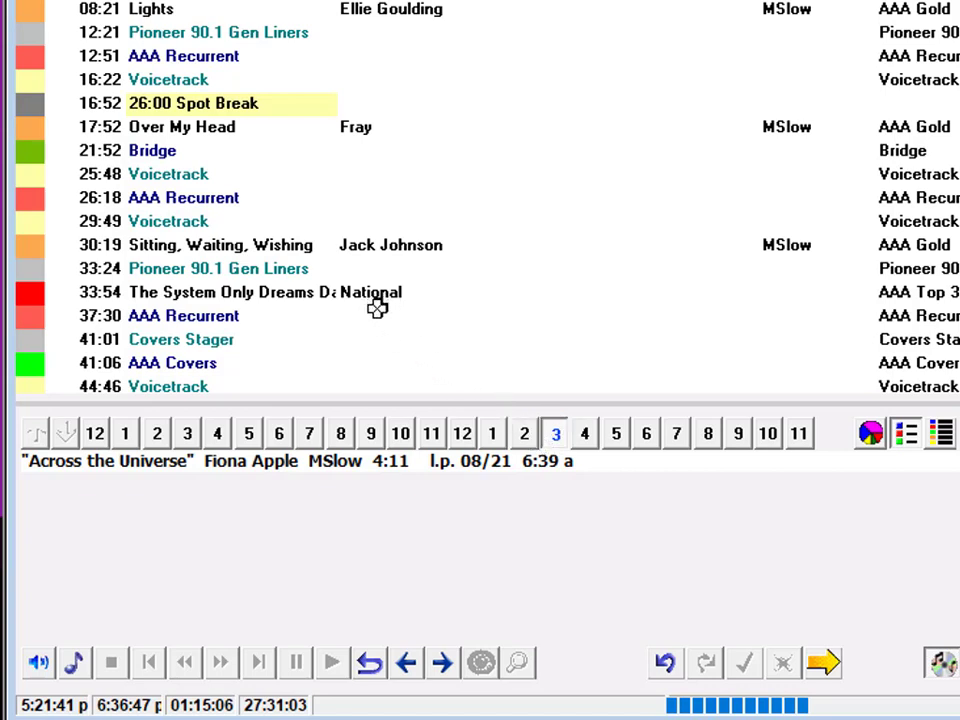
{"action": "left_click", "coordinate": [373, 363]}
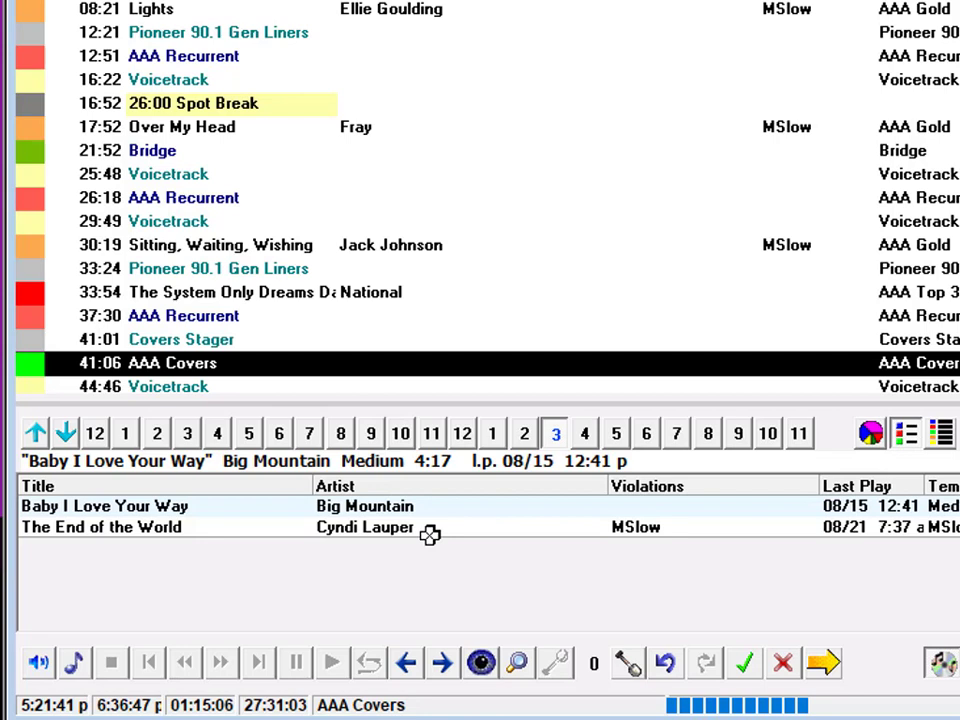
{"action": "left_click", "coordinate": [826, 664]}
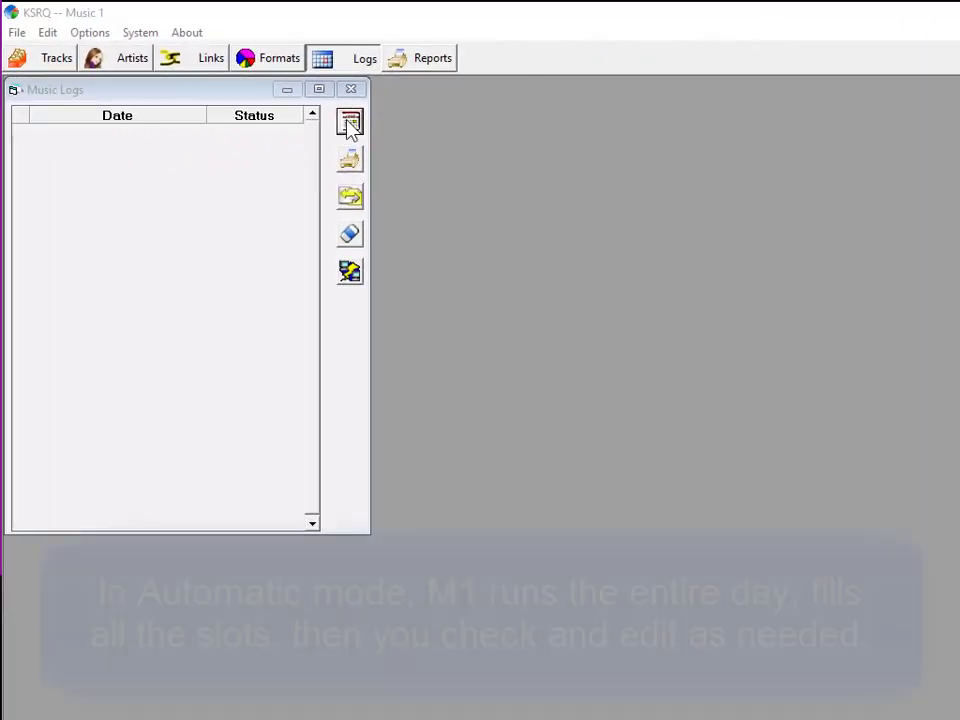
Review the rule priorities in the advanced system settings, check the Tempo Hour rule under Unbreakable Rules, and accept the settings
{"action": "left_click", "coordinate": [145, 33]}
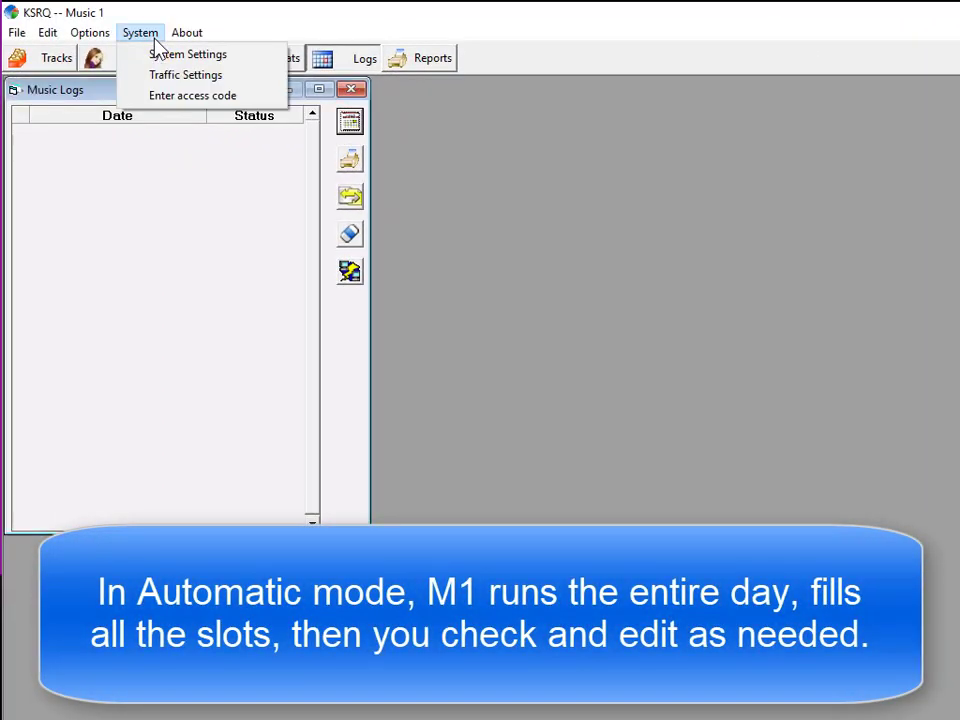
{"action": "left_click", "coordinate": [172, 56]}
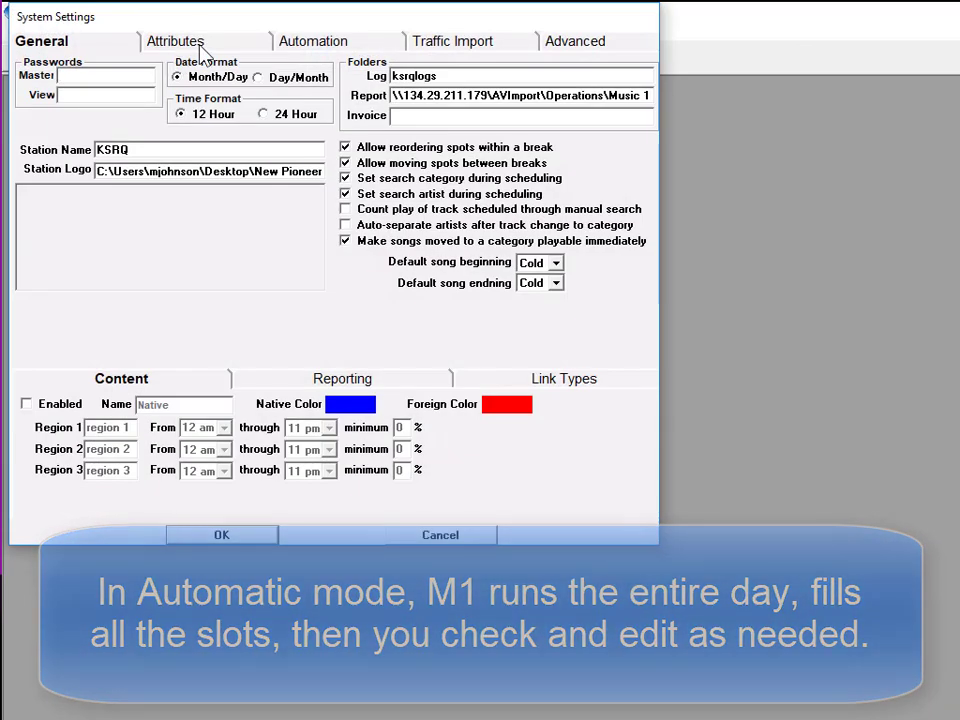
{"action": "left_click", "coordinate": [570, 50]}
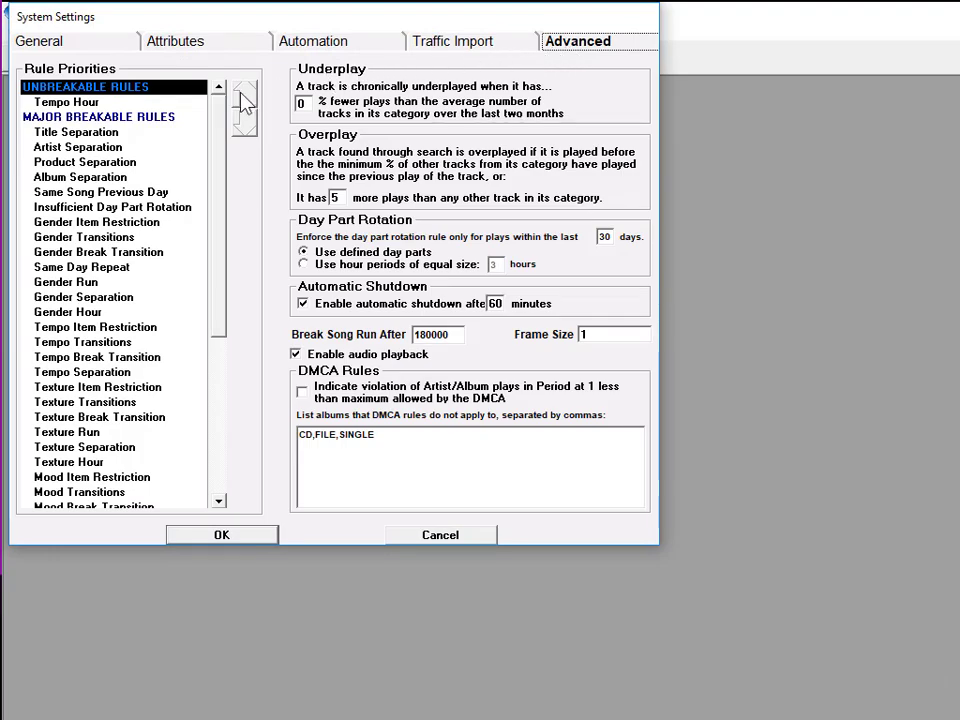
{"action": "left_click", "coordinate": [160, 102]}
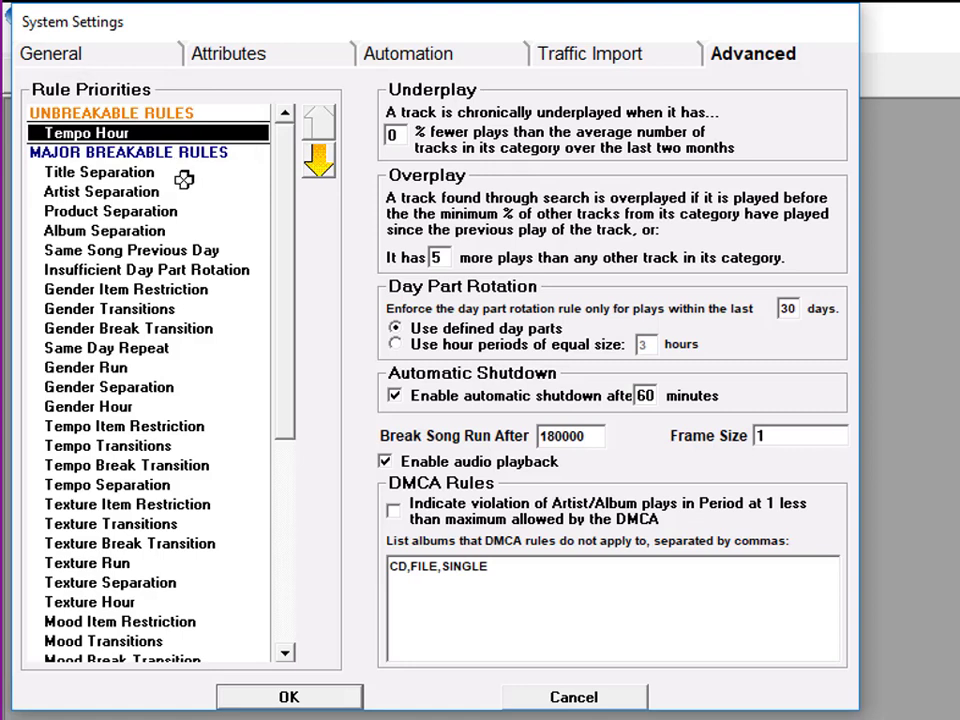
{"action": "left_click", "coordinate": [312, 702]}
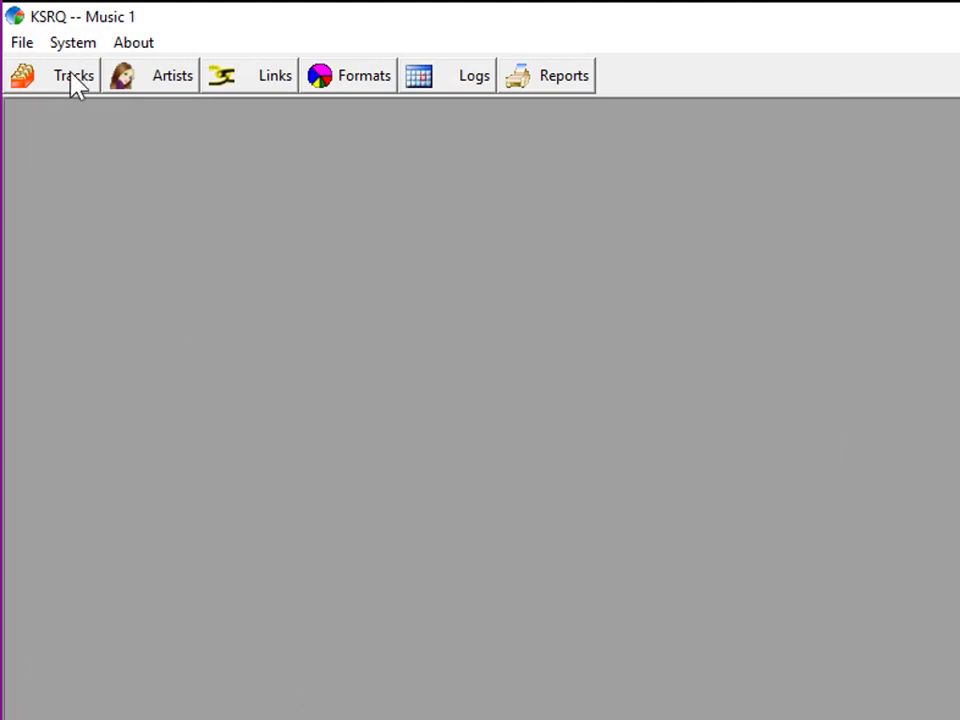
Open the AAA Covers category's selection properties and examine its first alternative category
{"action": "left_click", "coordinate": [73, 81]}
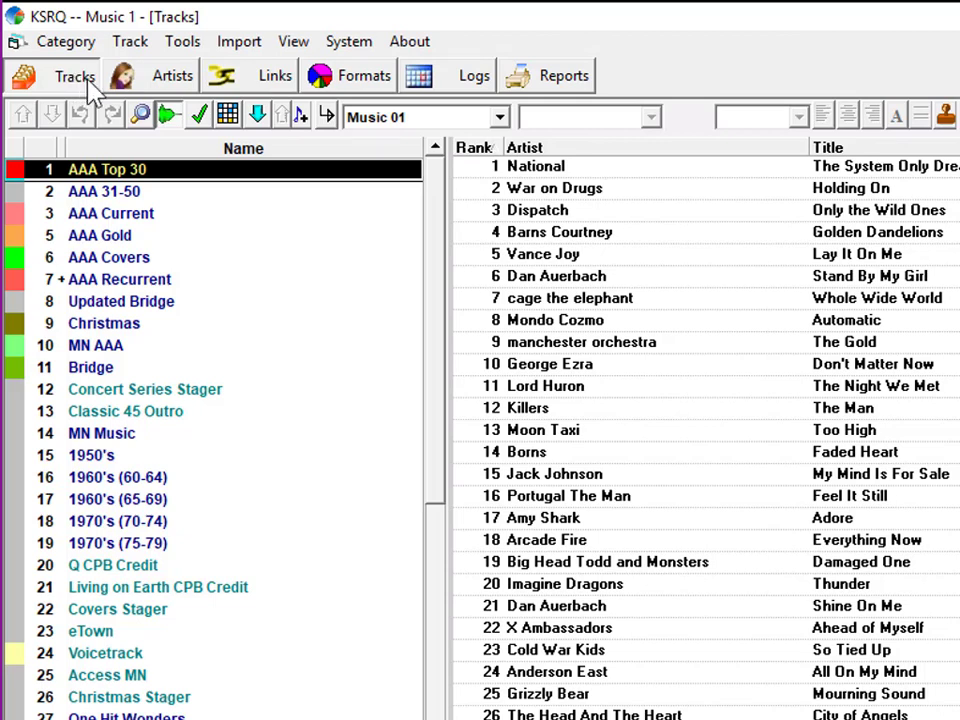
{"action": "left_click", "coordinate": [136, 258]}
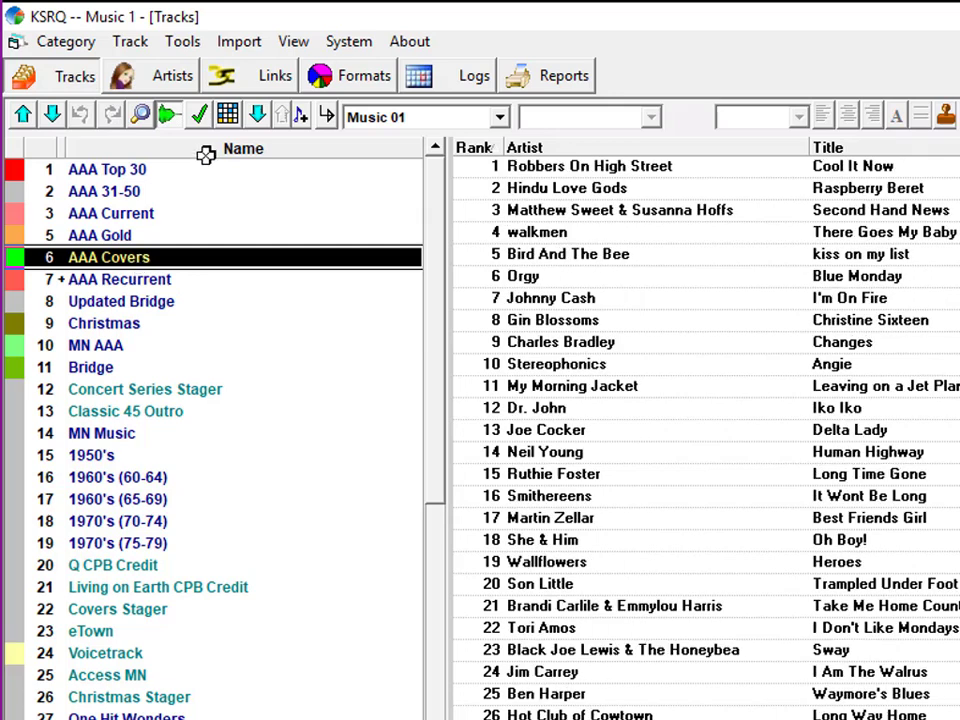
{"action": "left_click", "coordinate": [200, 113]}
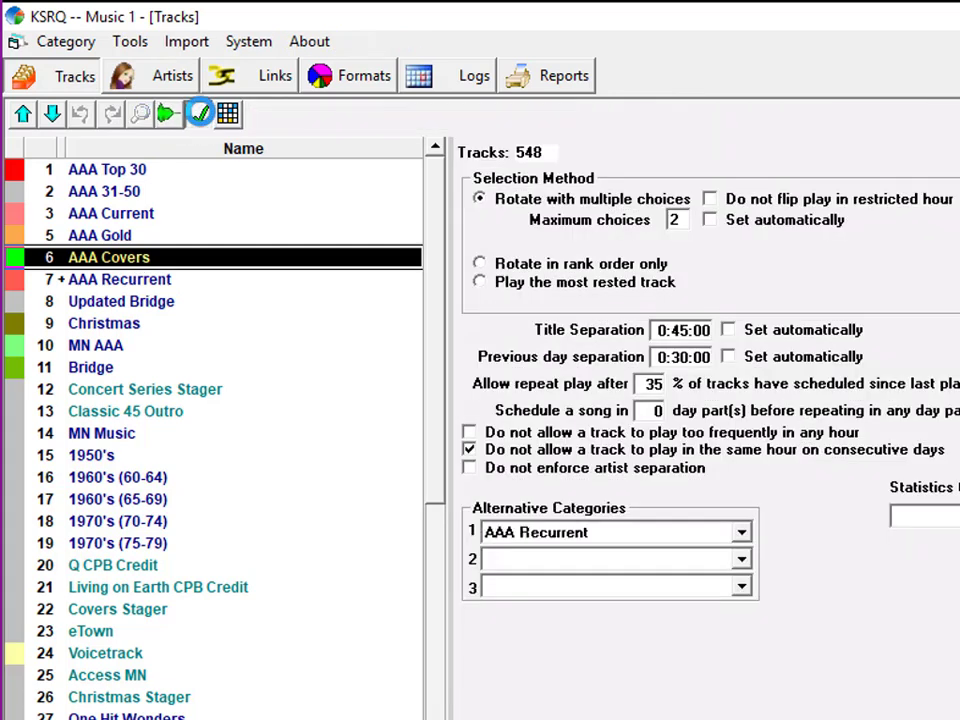
{"action": "left_click", "coordinate": [741, 533]}
{"action": "left_click", "coordinate": [780, 543]}
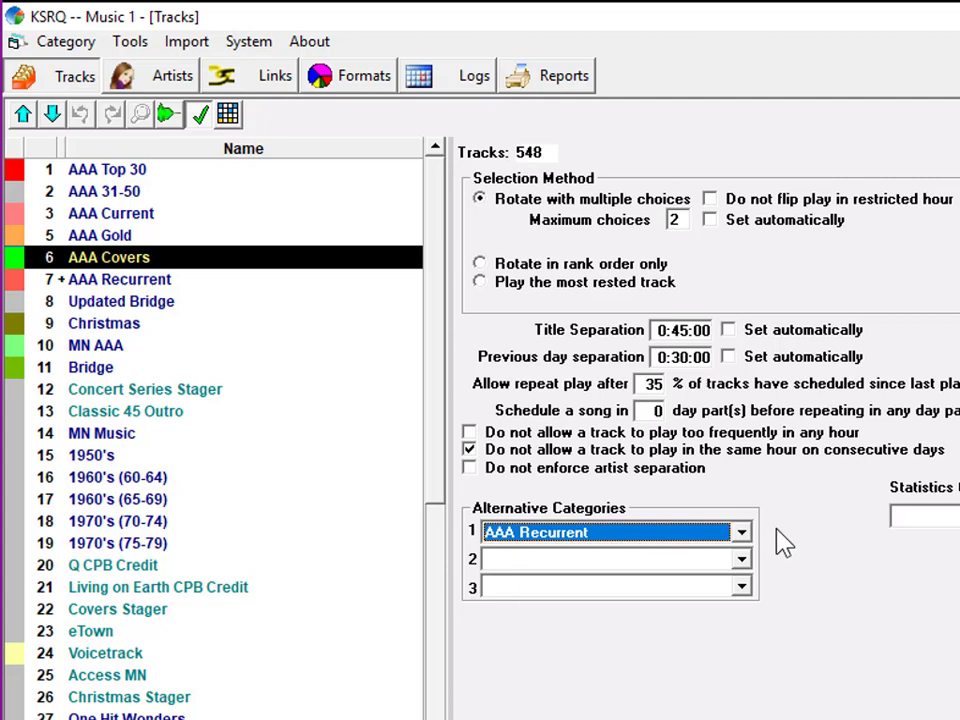
Create a new schedule for Saturday, September 16, 2017 using the Friday format
{"action": "left_click", "coordinate": [452, 158]}
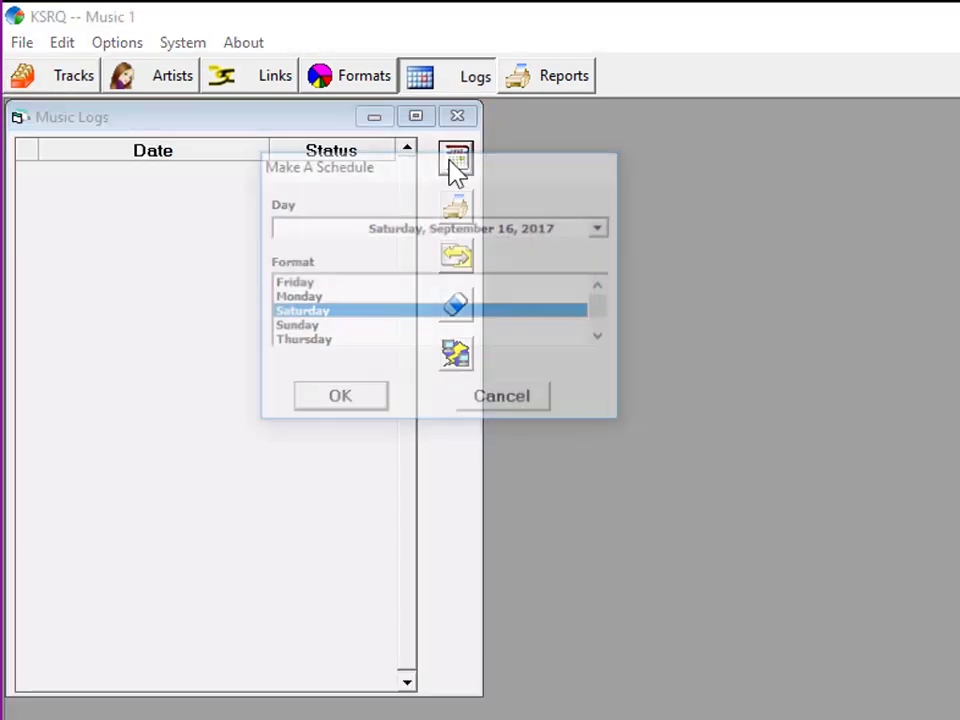
{"action": "left_click", "coordinate": [352, 285]}
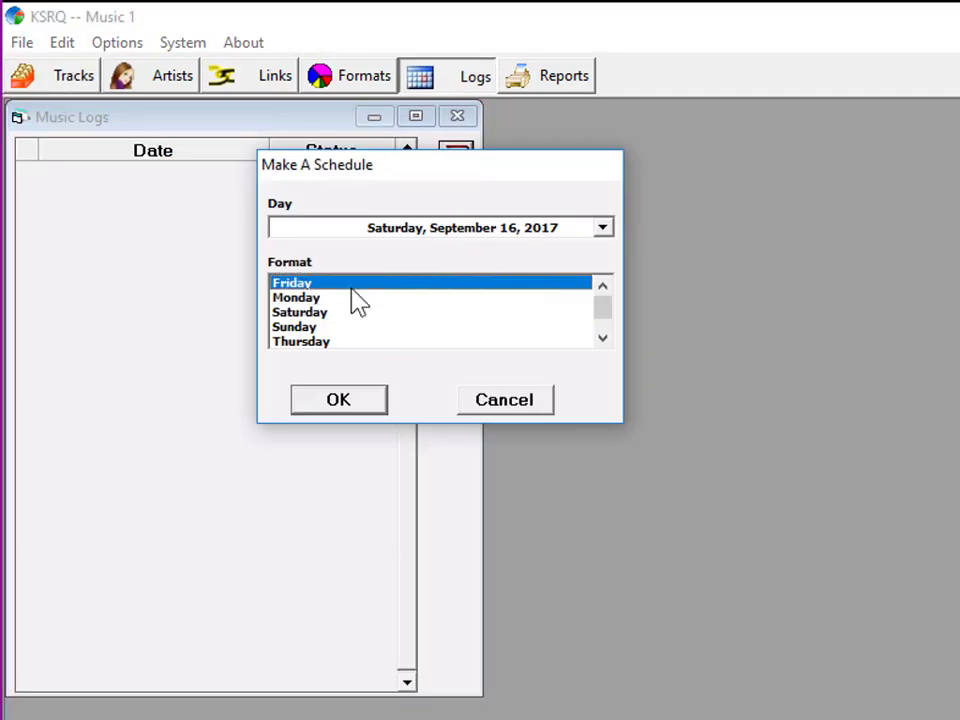
{"action": "left_click", "coordinate": [340, 400]}
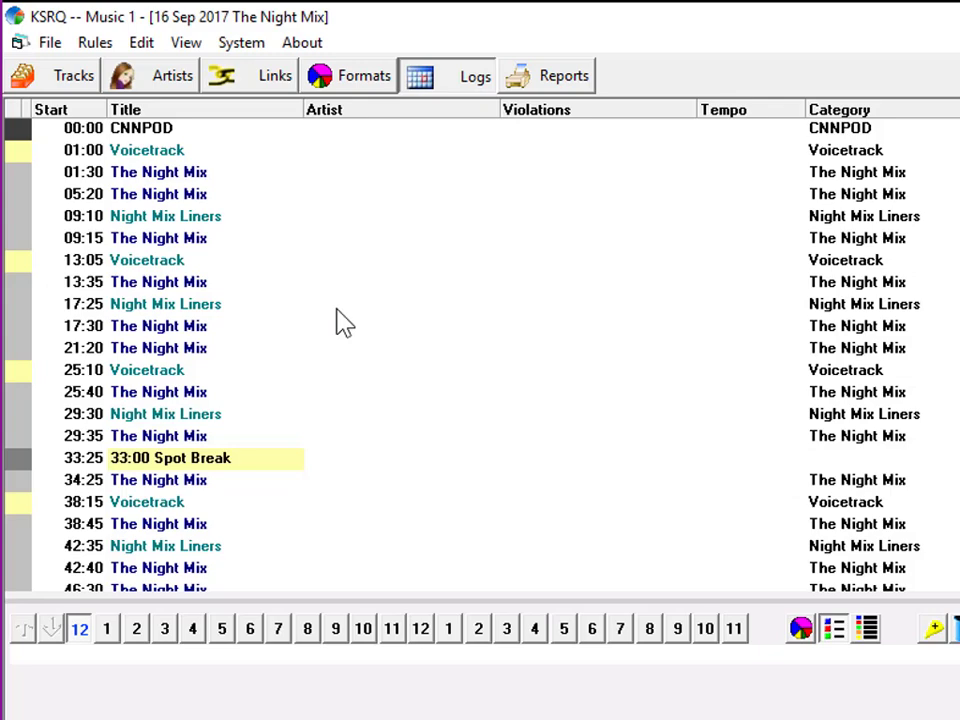
Set the schedule's rule enforcement to Automatic scheduling mode and enable Use Alternative Categories
{"action": "left_click", "coordinate": [95, 43]}
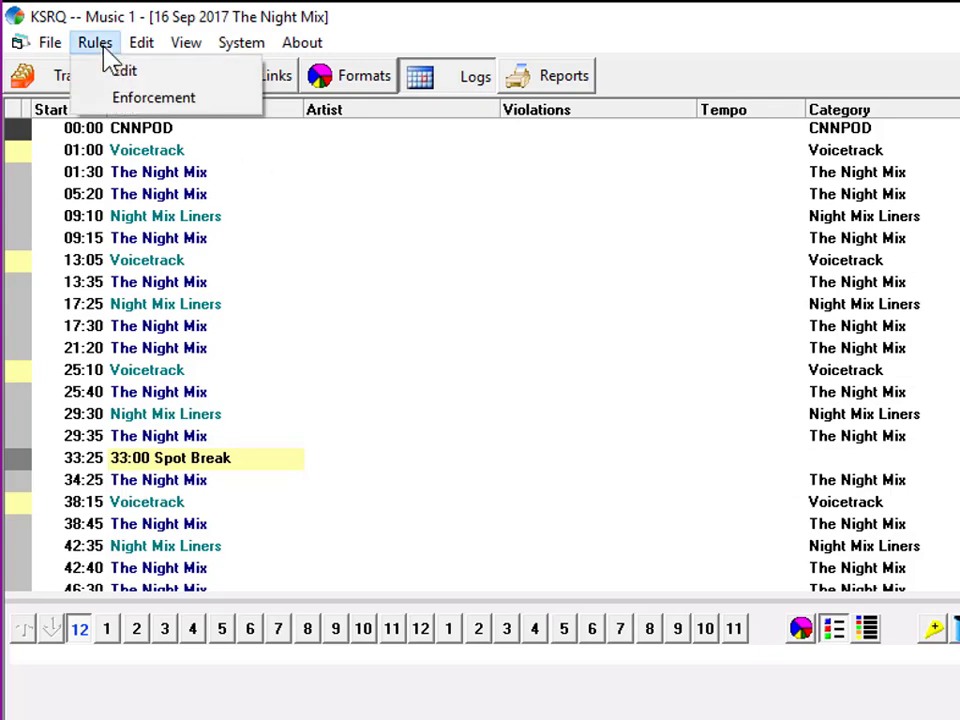
{"action": "left_click", "coordinate": [150, 99]}
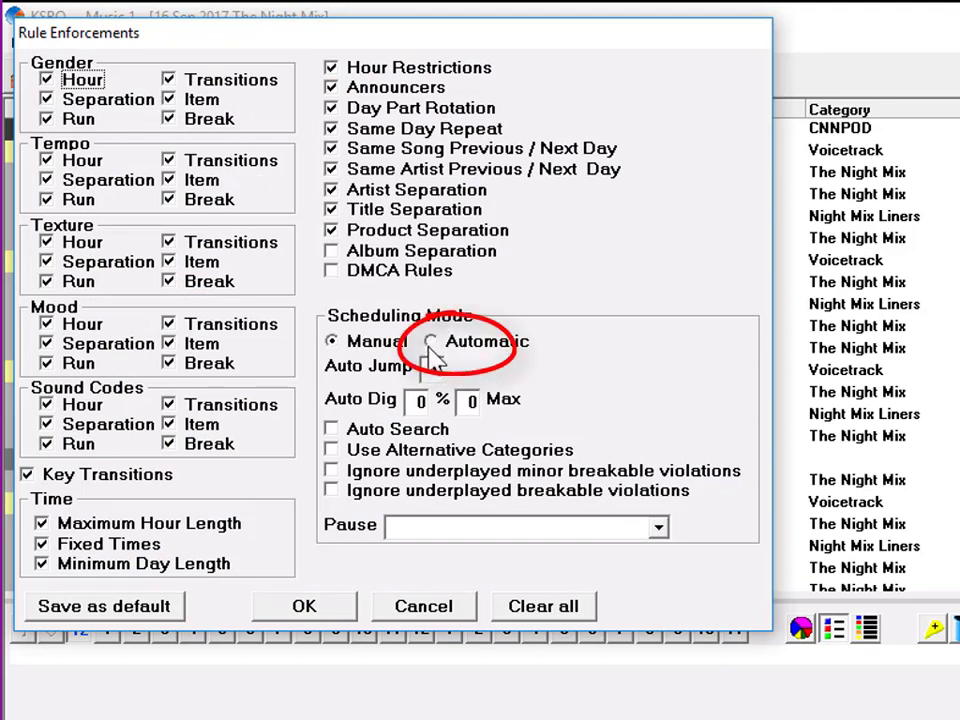
{"action": "left_click", "coordinate": [428, 344]}
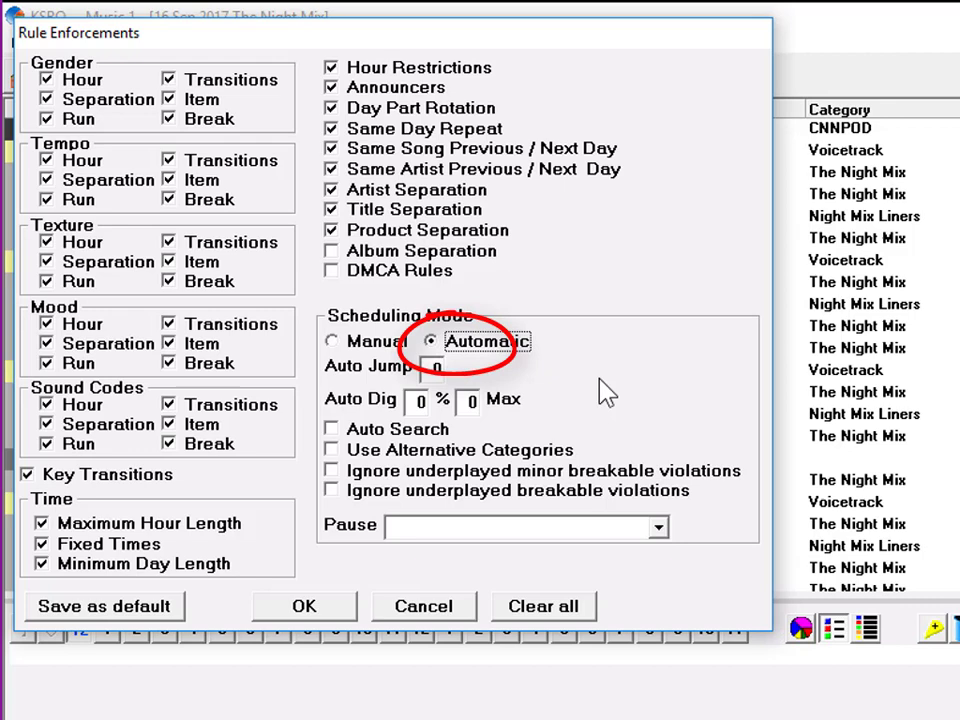
{"action": "left_click", "coordinate": [331, 451]}
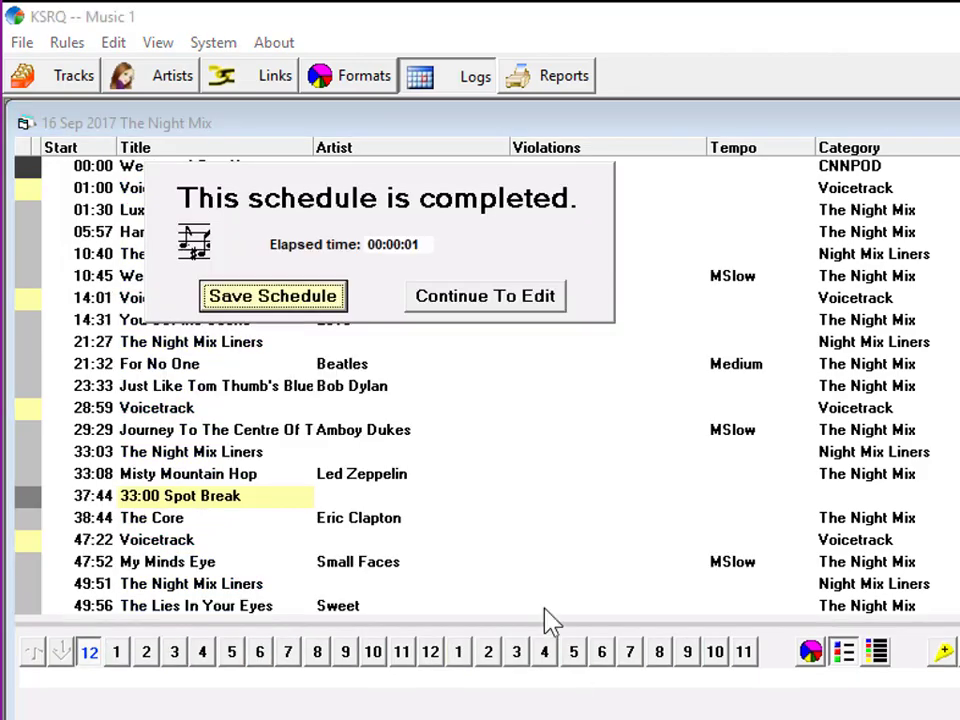
Keep the completed schedule open for editing and inspect the AAA Recurrent track "Bobby Fuller Died For Your Sins" in the 3 pm hour
{"action": "left_click", "coordinate": [490, 302]}
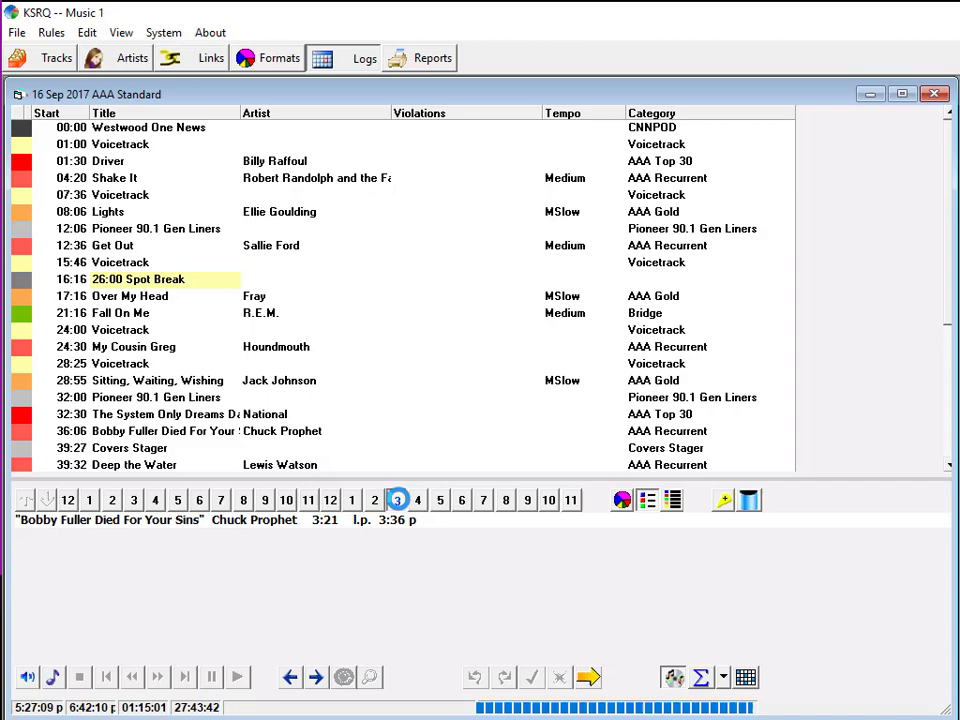
{"action": "left_click", "coordinate": [397, 500]}
{"action": "left_click", "coordinate": [369, 432]}
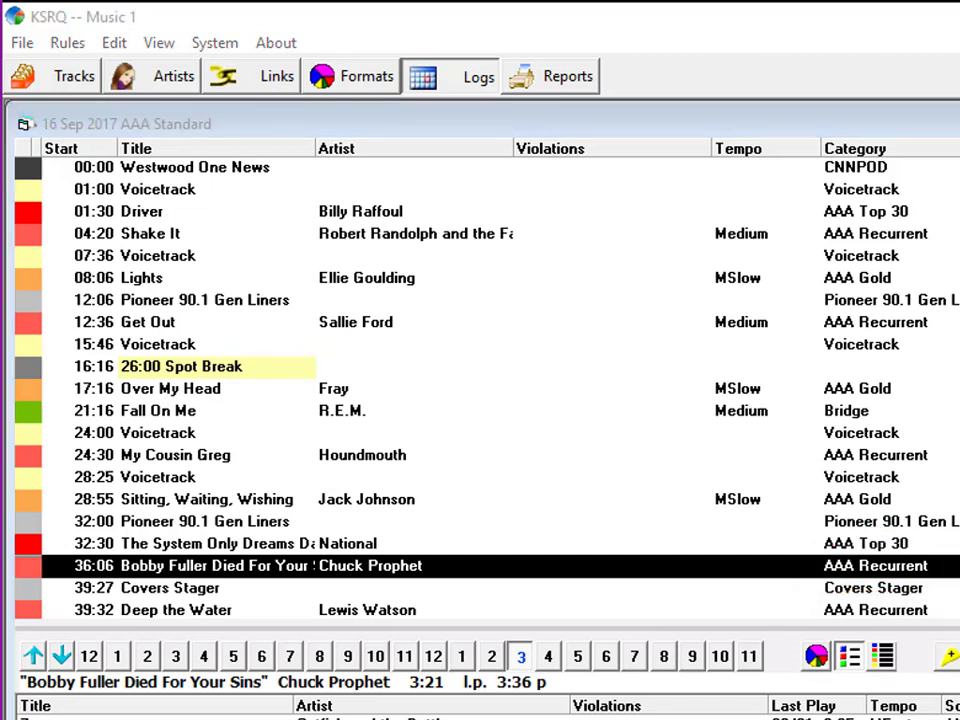
Examine the AAA Covers selections "Across the Universe" in the 4 pm hour and "The End of the World" in the 5 pm hour
{"action": "left_click", "coordinate": [548, 656]}
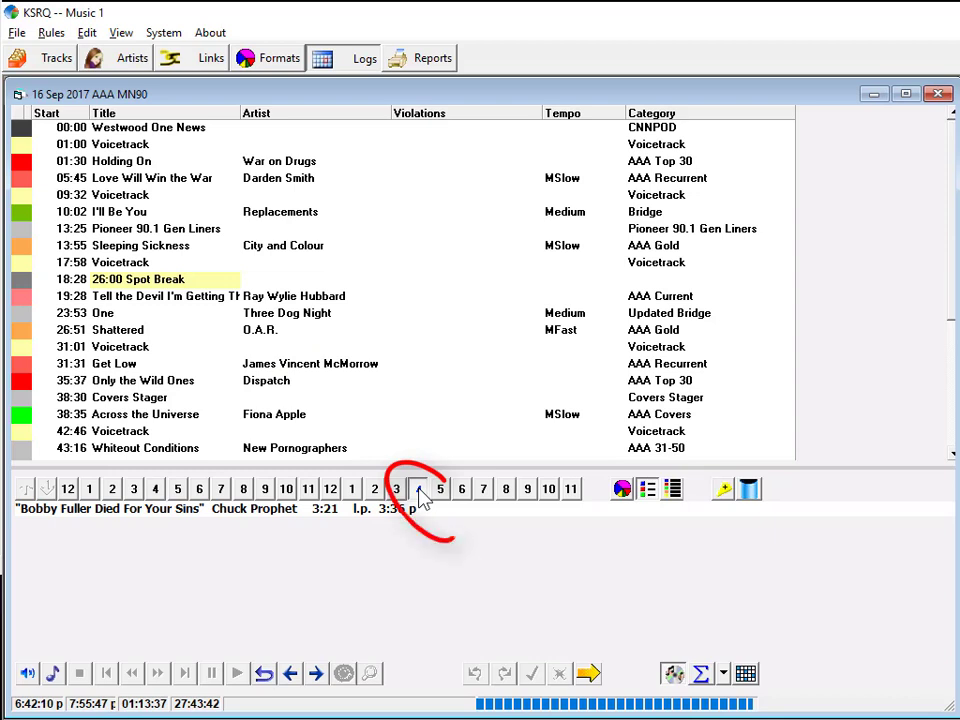
{"action": "left_click", "coordinate": [381, 413]}
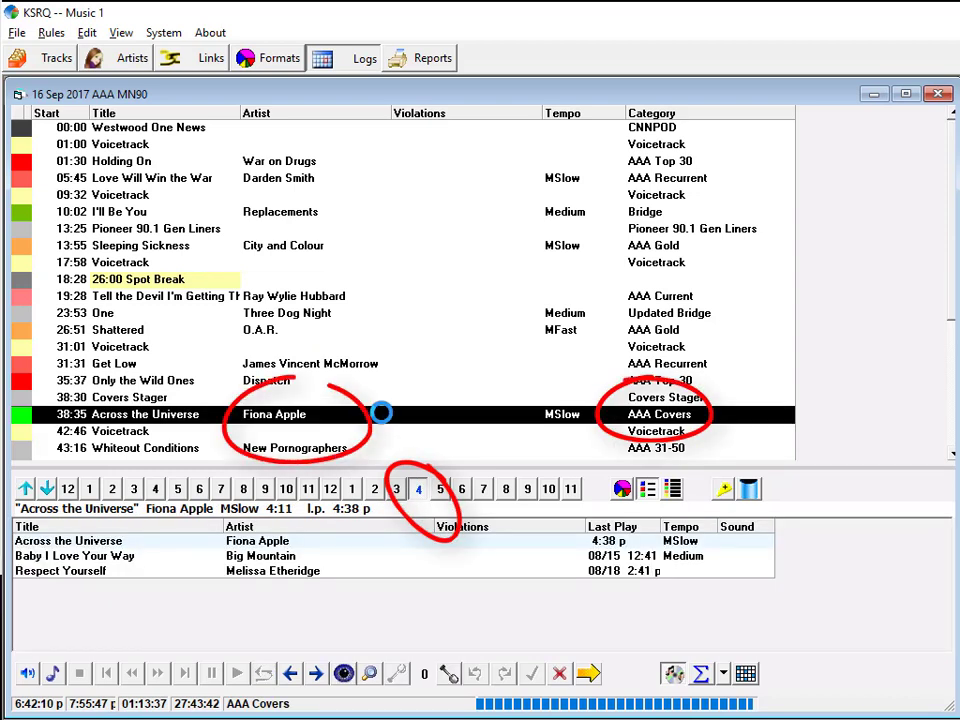
{"action": "left_click", "coordinate": [440, 488]}
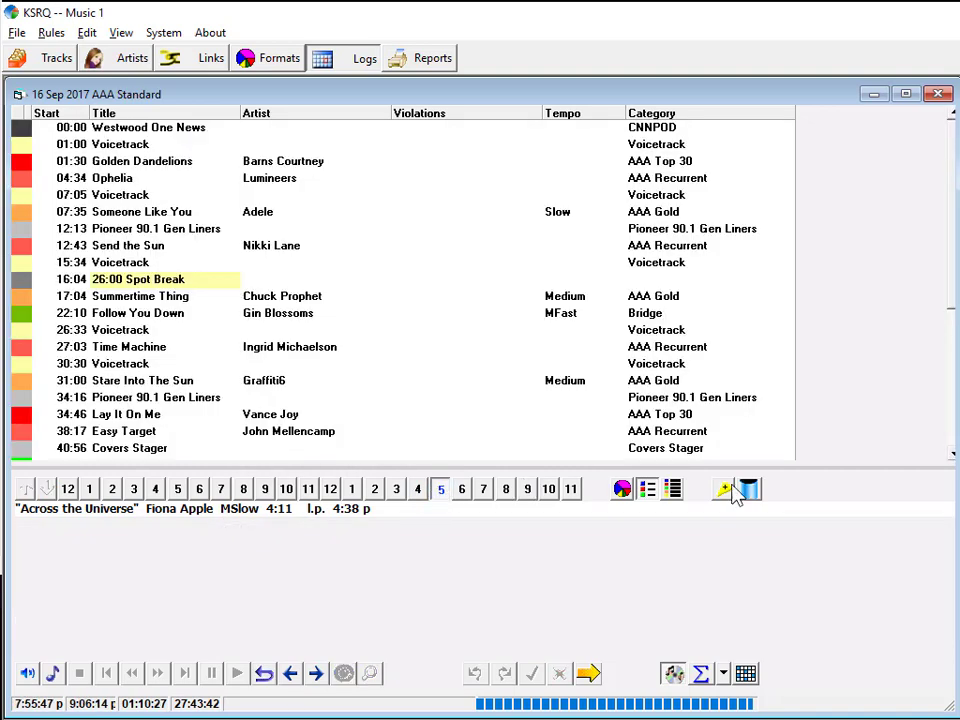
{"action": "left_click", "coordinate": [952, 455]}
{"action": "left_click", "coordinate": [952, 455]}
{"action": "left_click", "coordinate": [952, 455]}
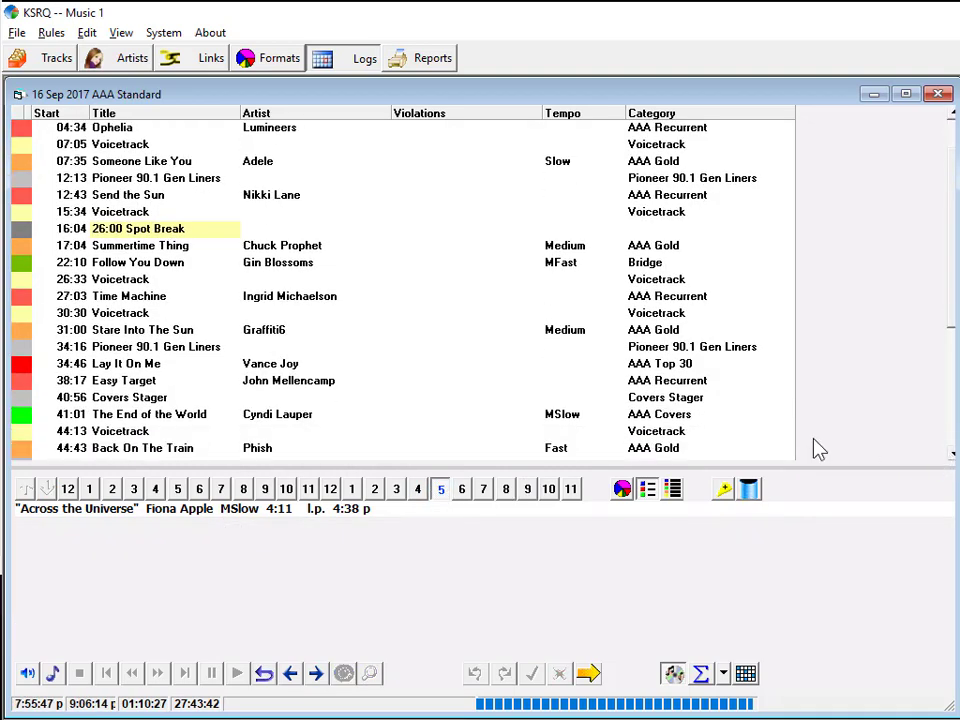
{"action": "left_click", "coordinate": [583, 414]}
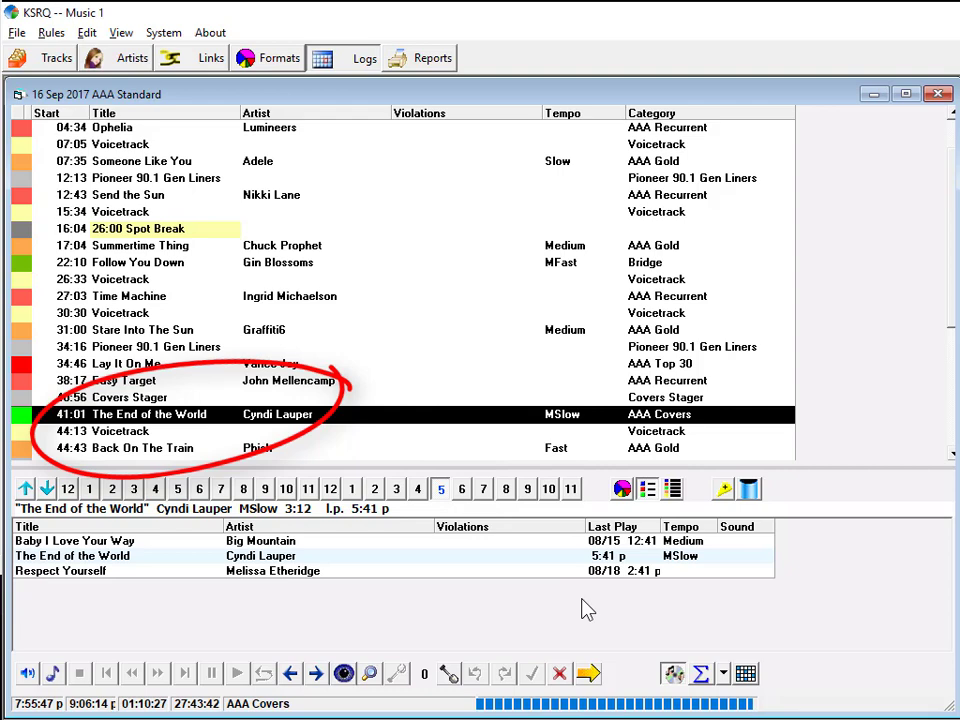
Continue the automatic scheduling run to its completion and save the September 16, 2017 schedule
{"action": "left_click", "coordinate": [589, 676]}
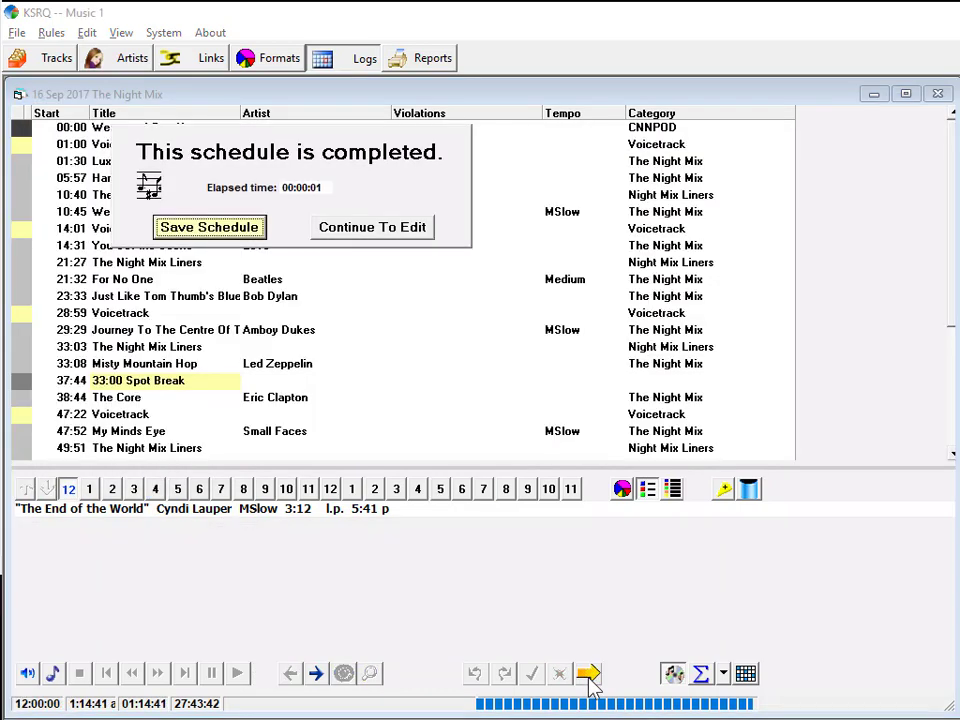
{"action": "key", "text": "Return"}
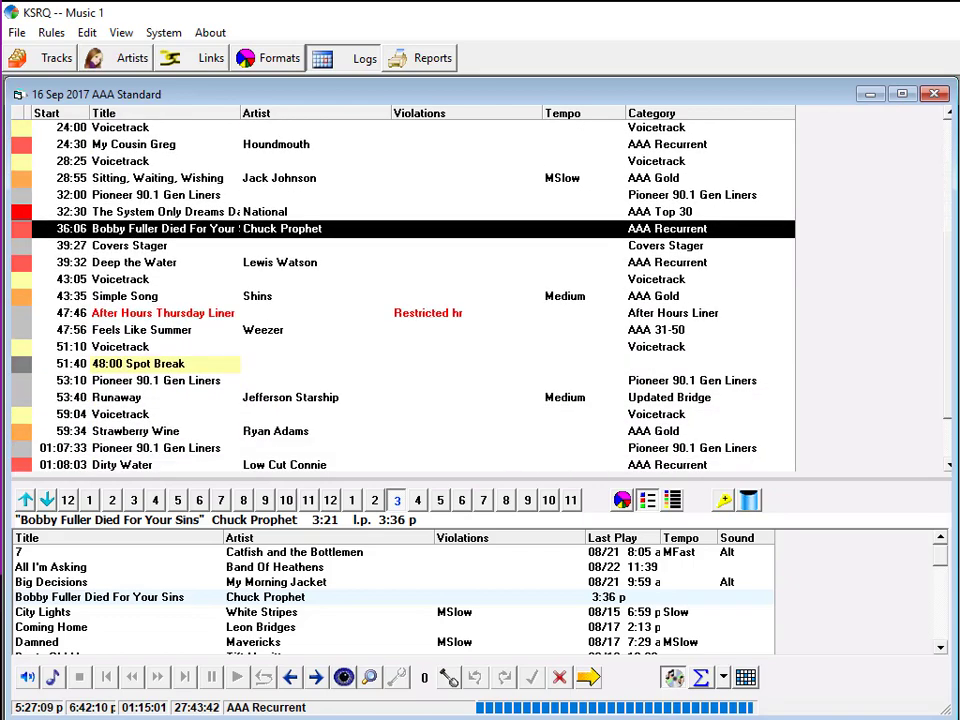